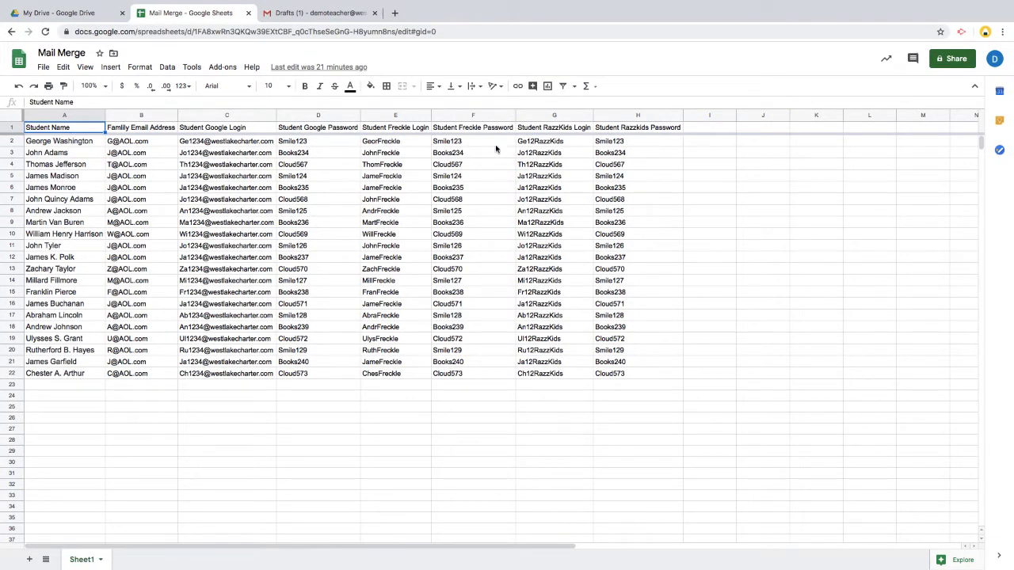
Step: Switch to Gmail and start a new message with the subject "Your Student's Usernames and passwords for Distant Learning at WCS"
left_click(303, 13)
left_click(59, 103)
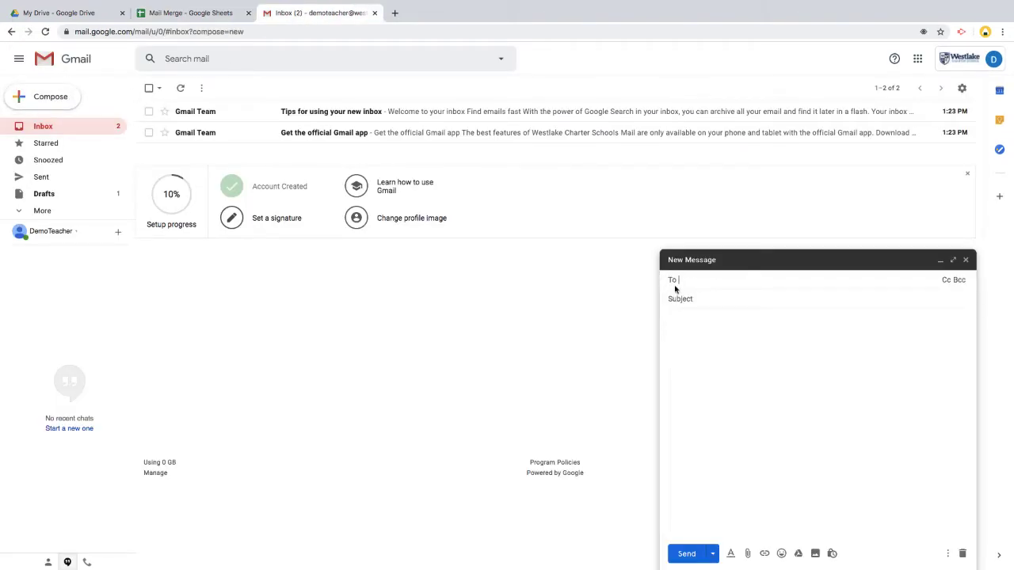
left_click(676, 300)
key("ctrl+v")
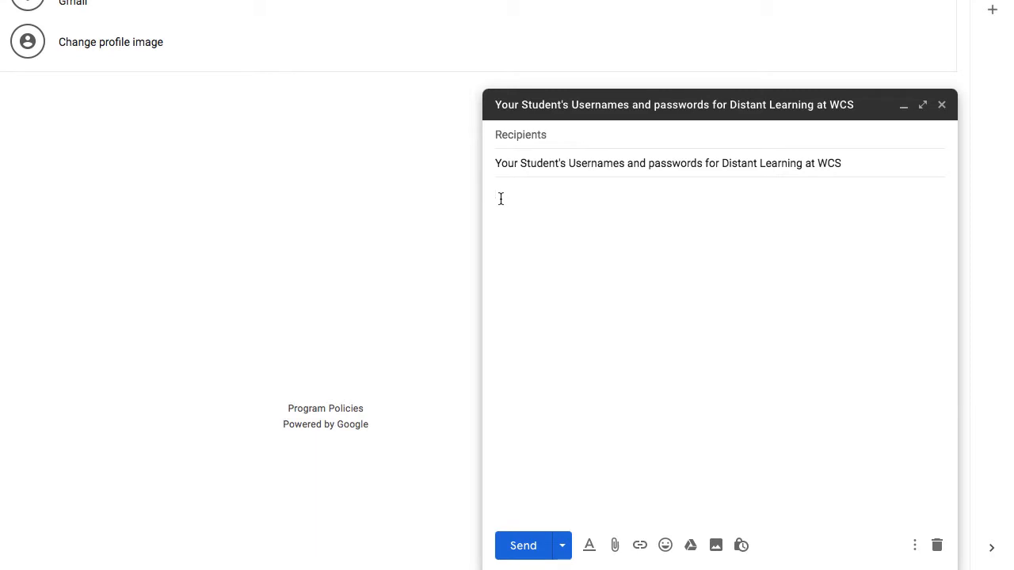
Step: Write the opening line "This email is addressed to the family of: {{Student Name}}", using the name column's header from the Mail Merge sheet
type("This email is addressed to the family of:")
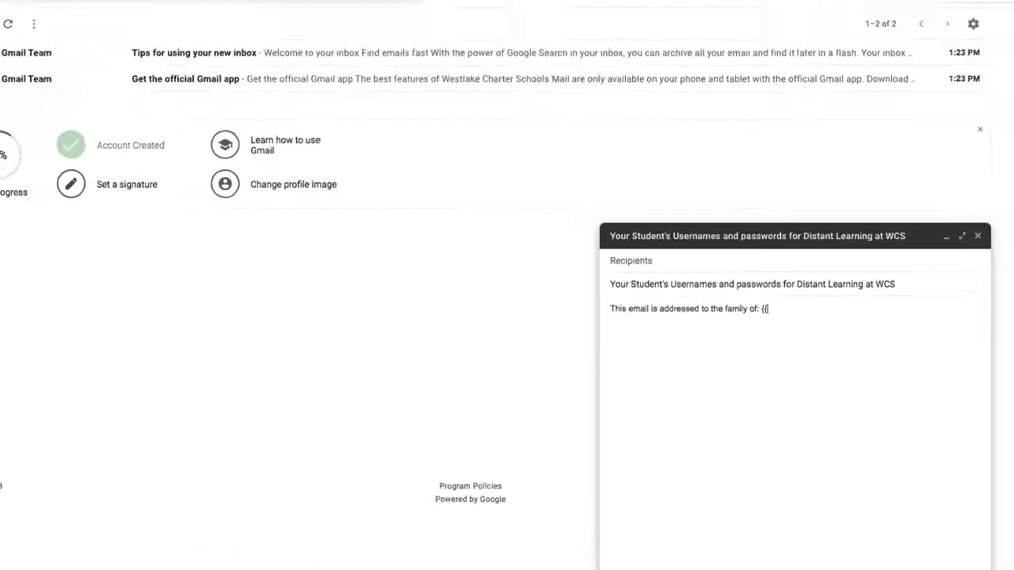
left_click(210, 13)
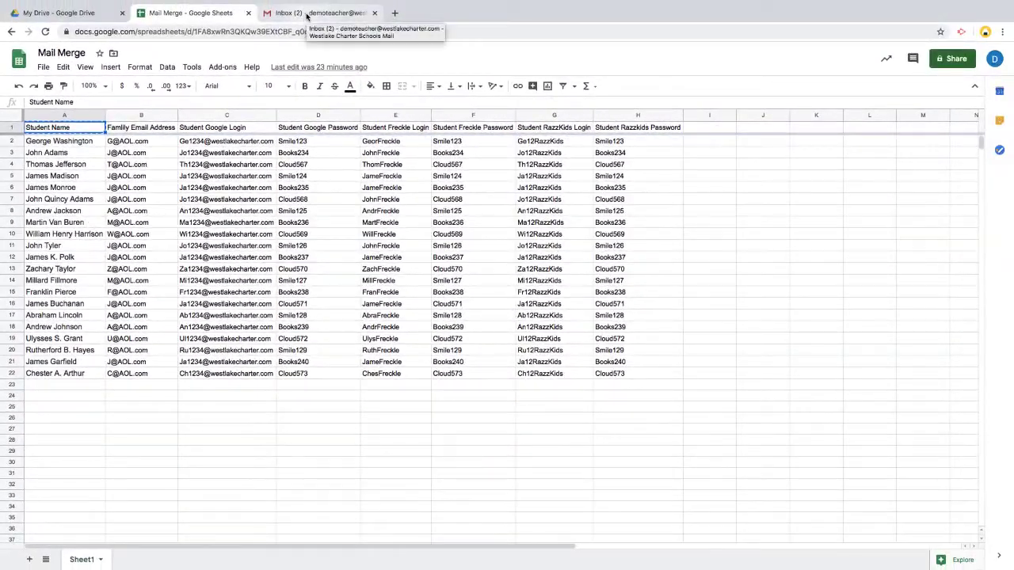
left_click(305, 13)
type("Student Name")
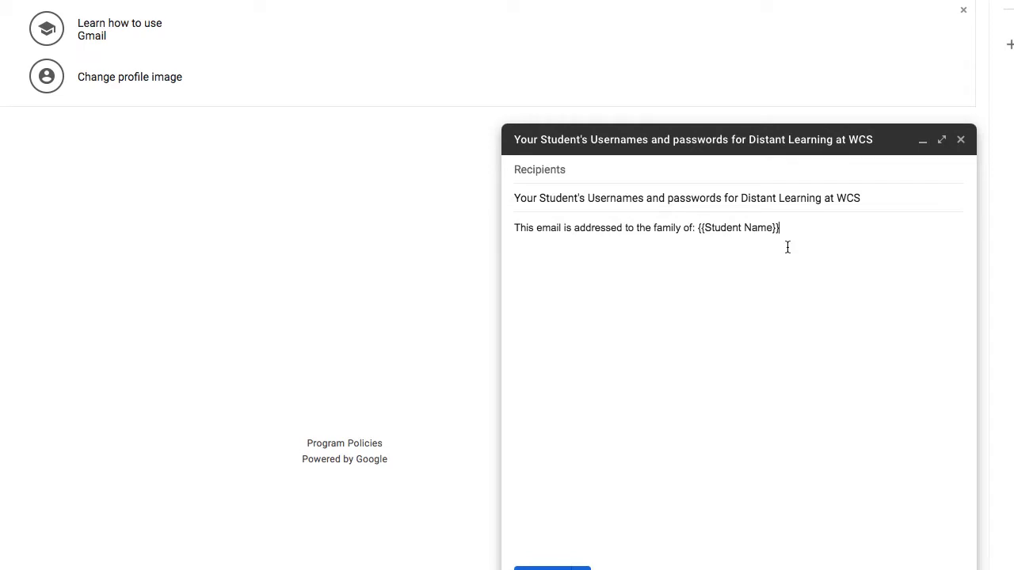
Step: Add Google/Email/Chromebook Login and Password lines below the greeting and fill the login line with {{Student Google Login}} from the sheet's header
left_click(191, 13)
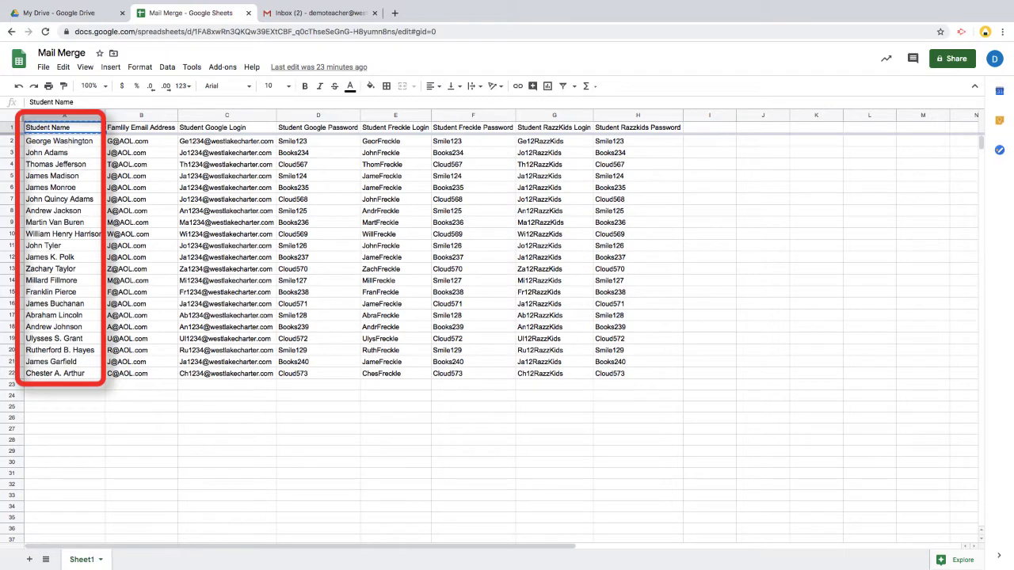
left_click(285, 14)
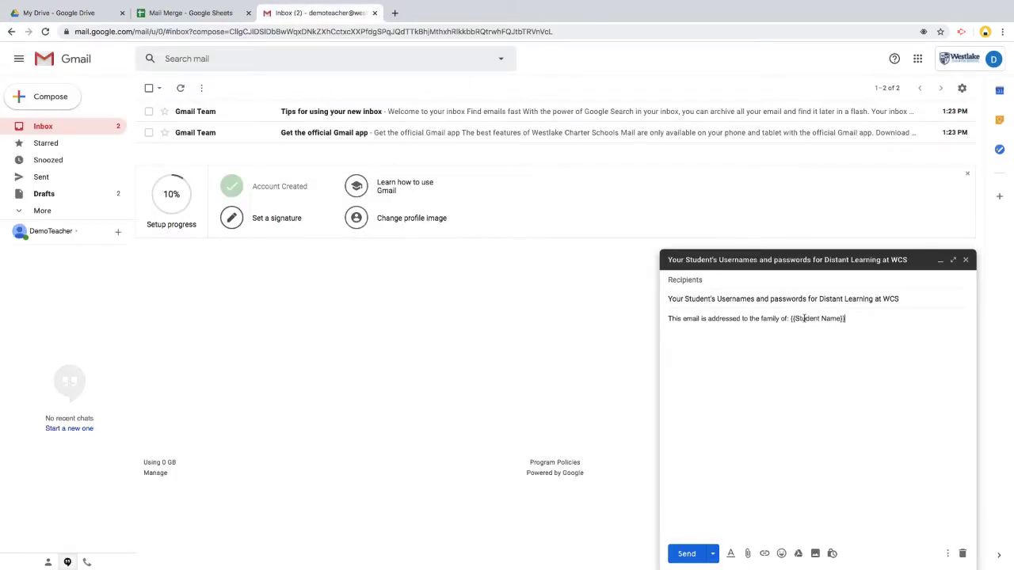
left_click(847, 318)
key("Return")
key("Return")
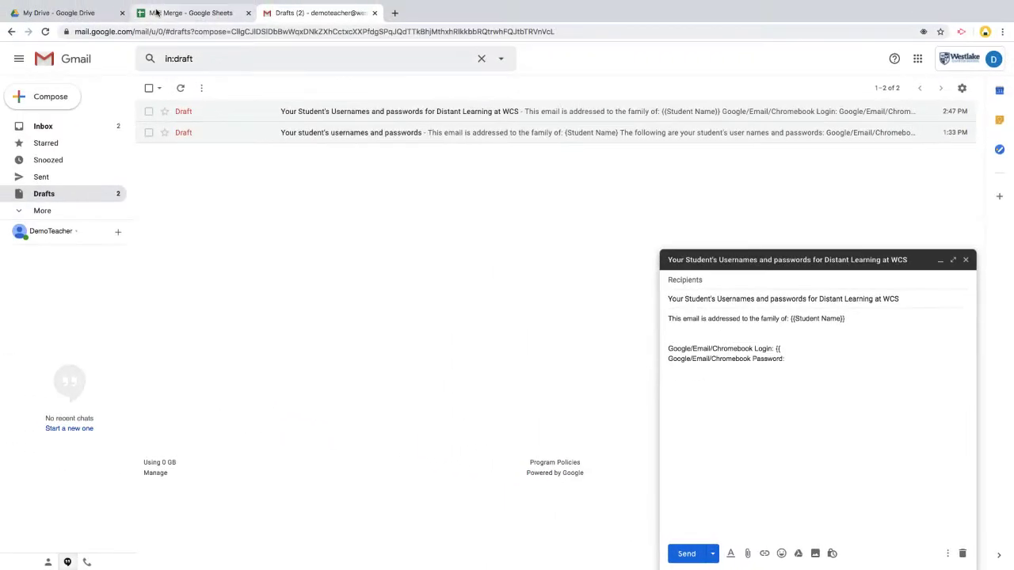
left_click(156, 15)
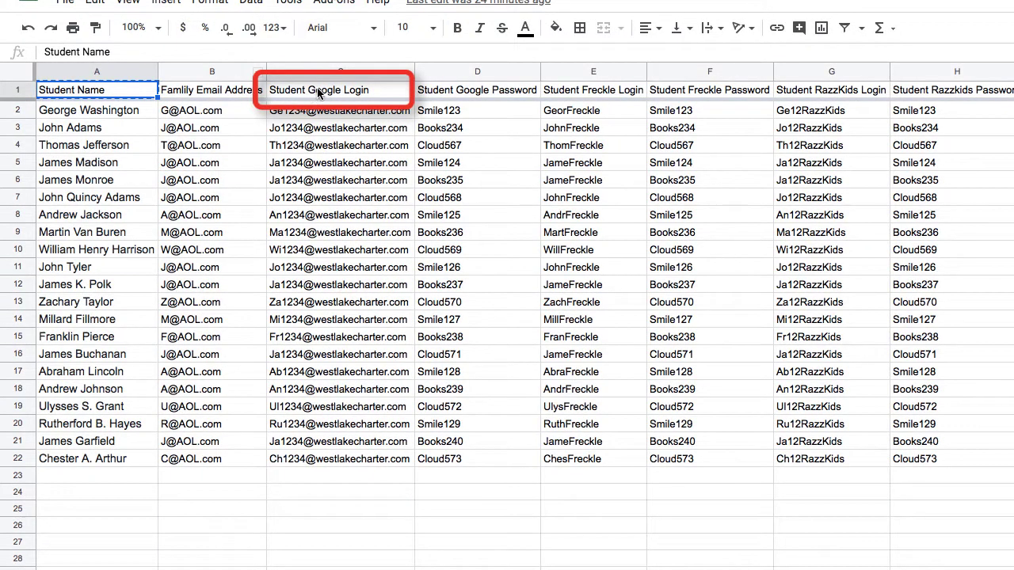
left_click(317, 92)
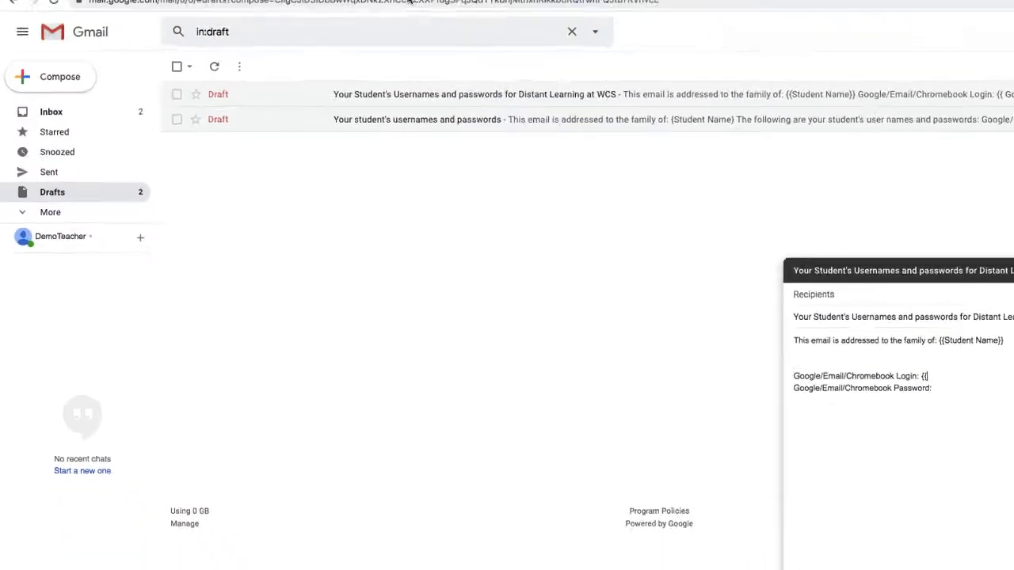
type("Student Google Login")
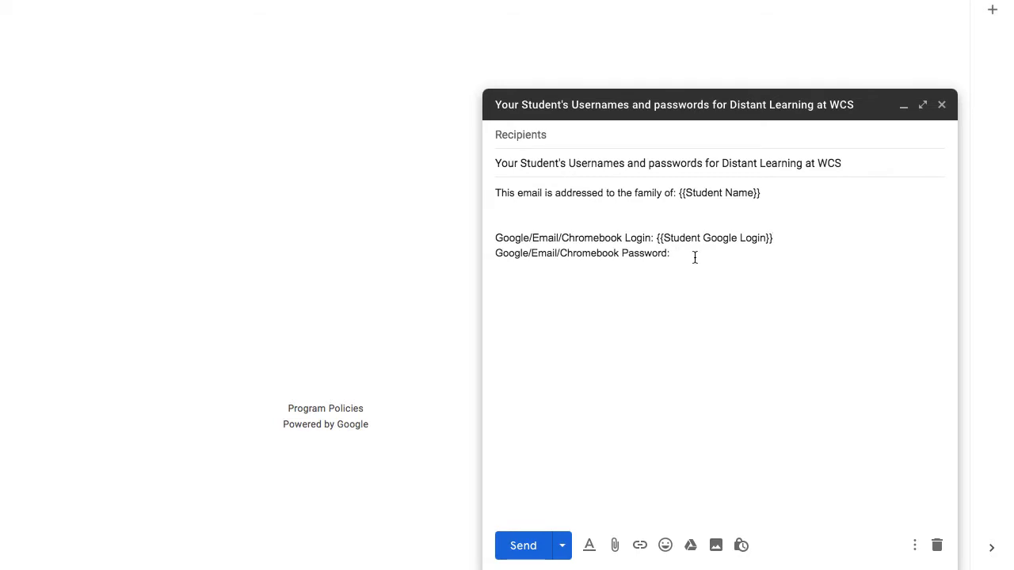
Step: Insert {{Student Google Password}} from the sheet's header into the Google/Email/Chromebook Password line and close the finished message as a draft
type("{{")
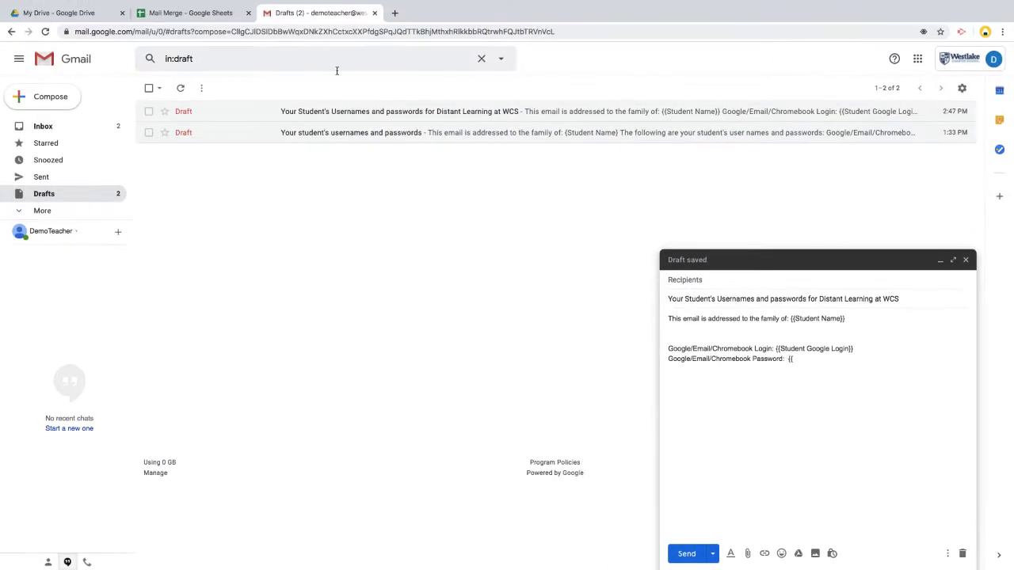
left_click(194, 12)
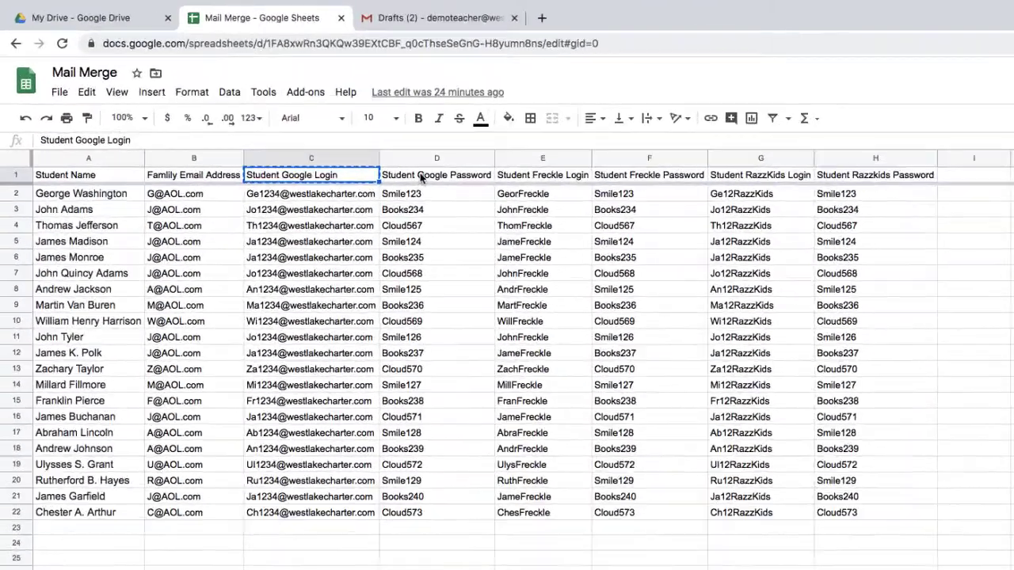
left_click(423, 178)
key("ctrl+c")
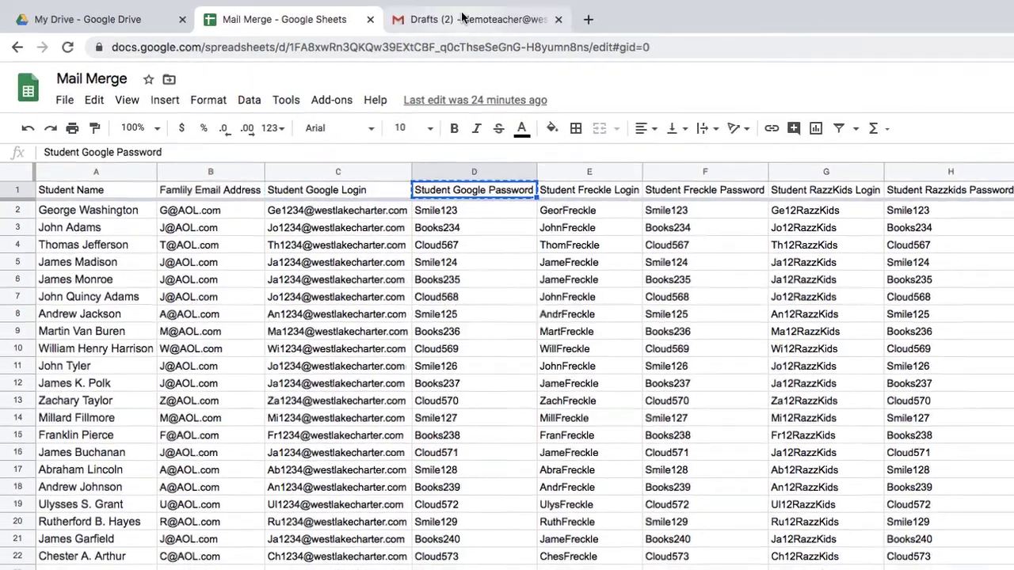
left_click(462, 15)
key("ctrl+v")
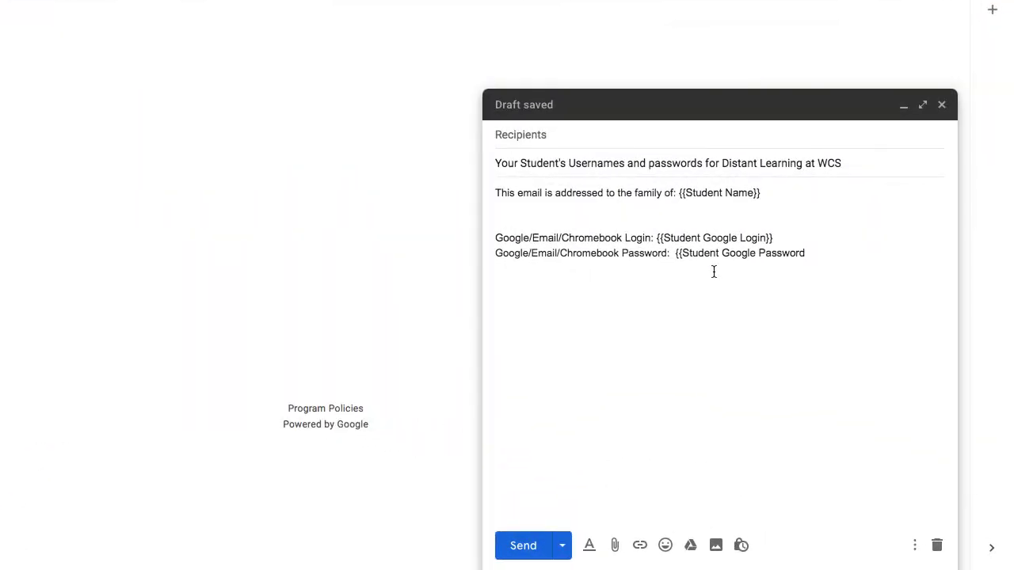
type("}}")
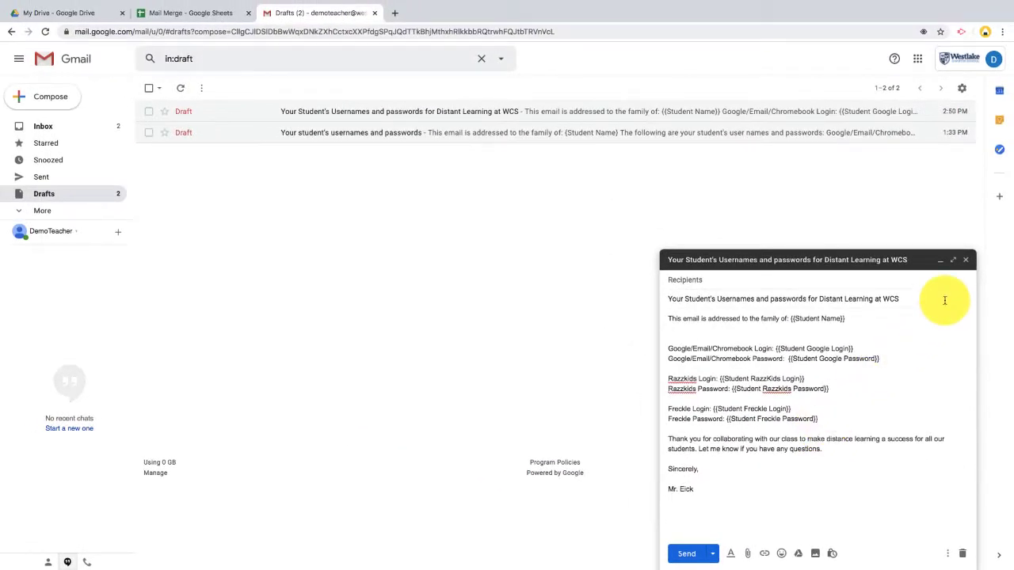
left_click(966, 262)
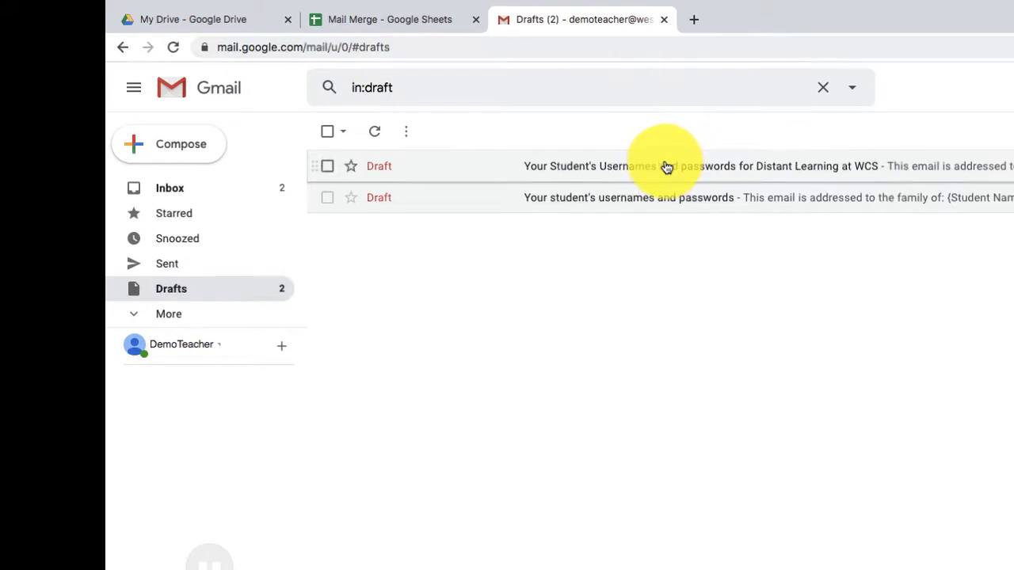
Step: From the Mail Merge sheet, search the add-on marketplace for Yet Another Mail Merge and view its page
left_click(392, 19)
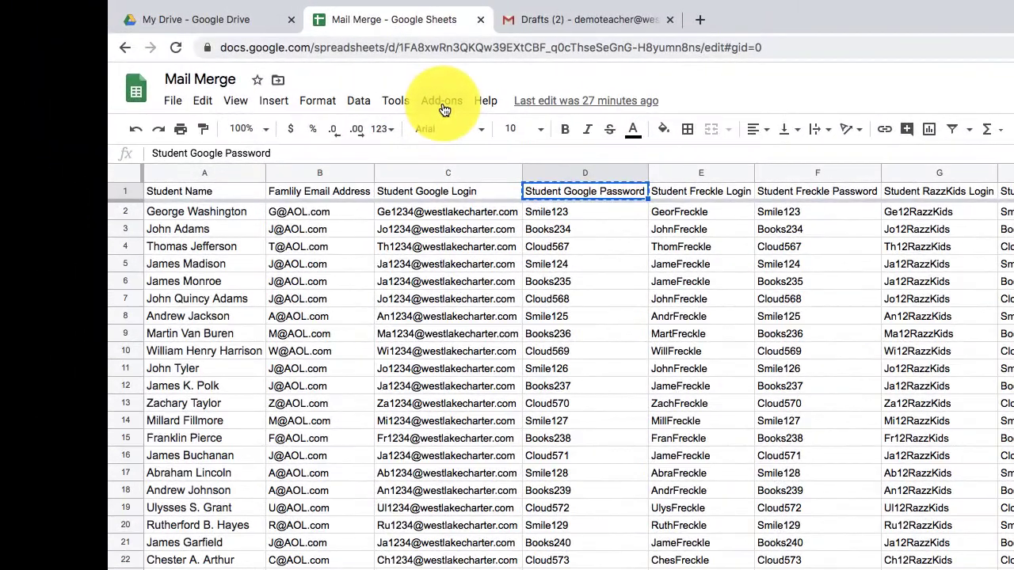
left_click(242, 74)
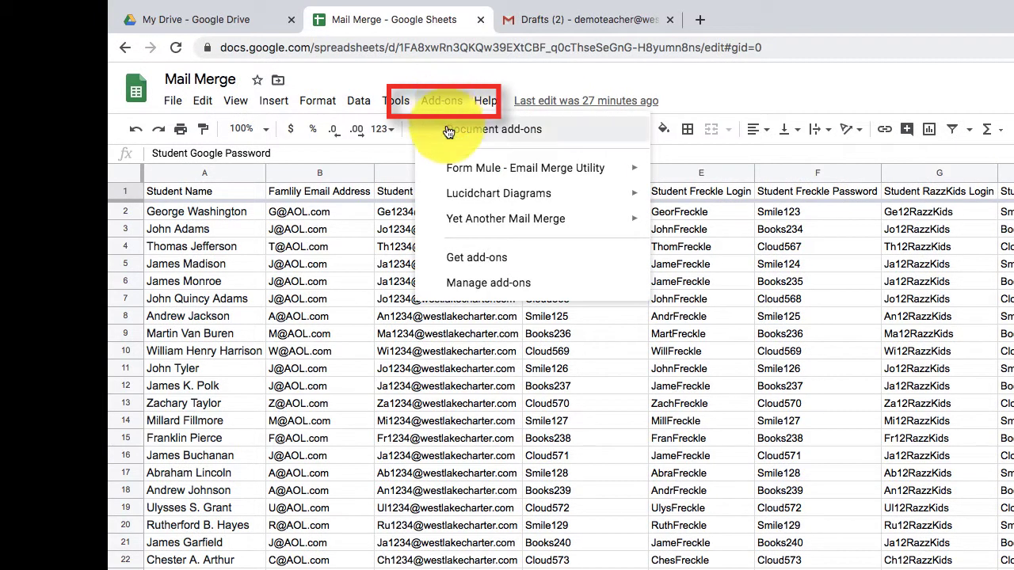
mouse_move(481, 218)
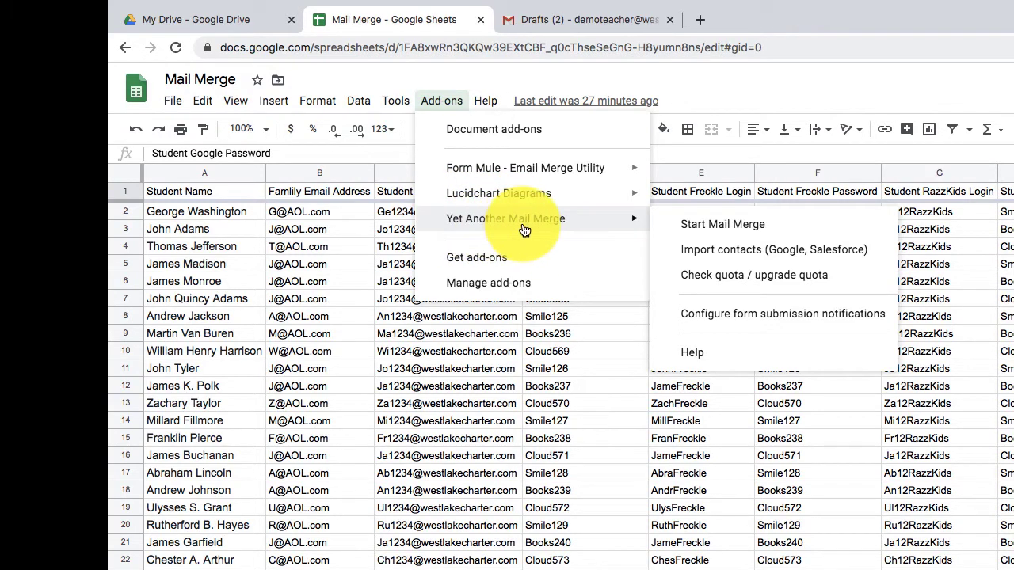
left_click(492, 268)
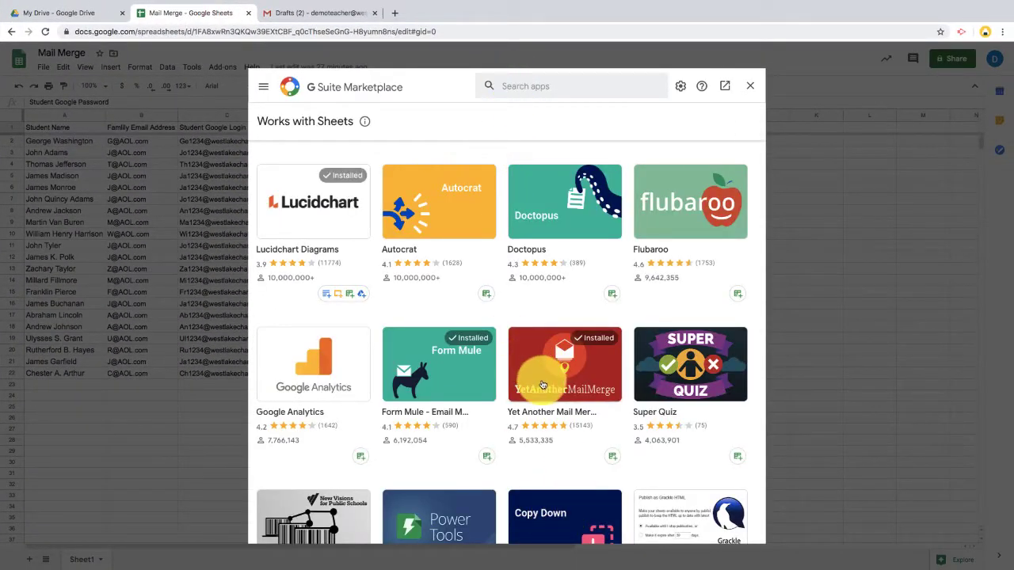
left_click(518, 86)
type("y")
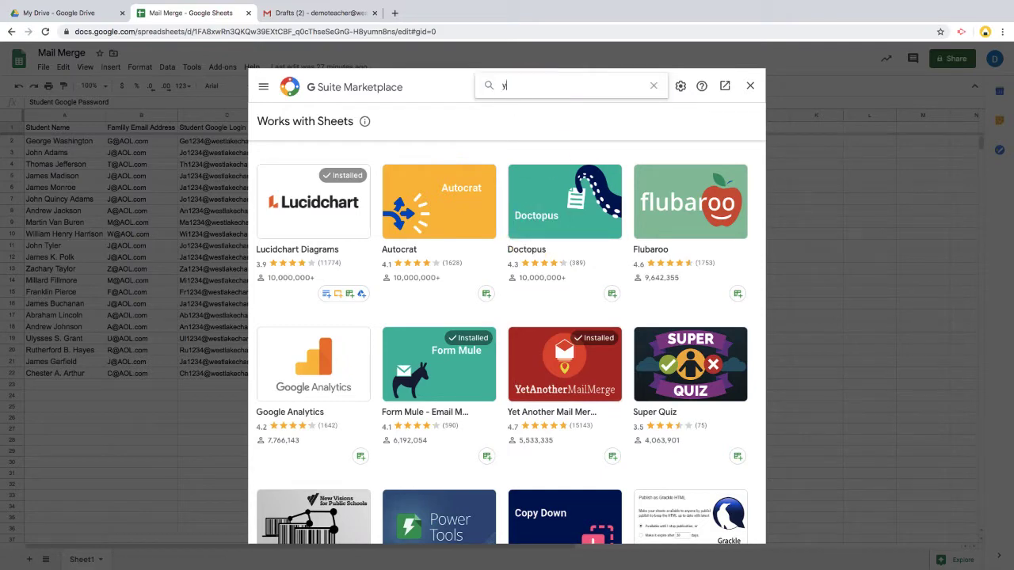
type("et")
left_click(531, 98)
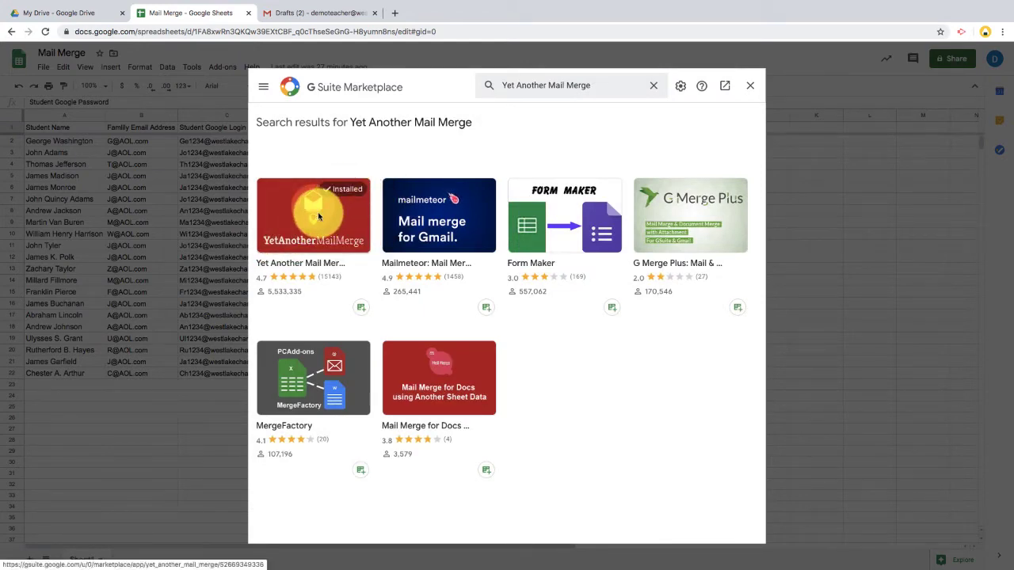
left_click(318, 216)
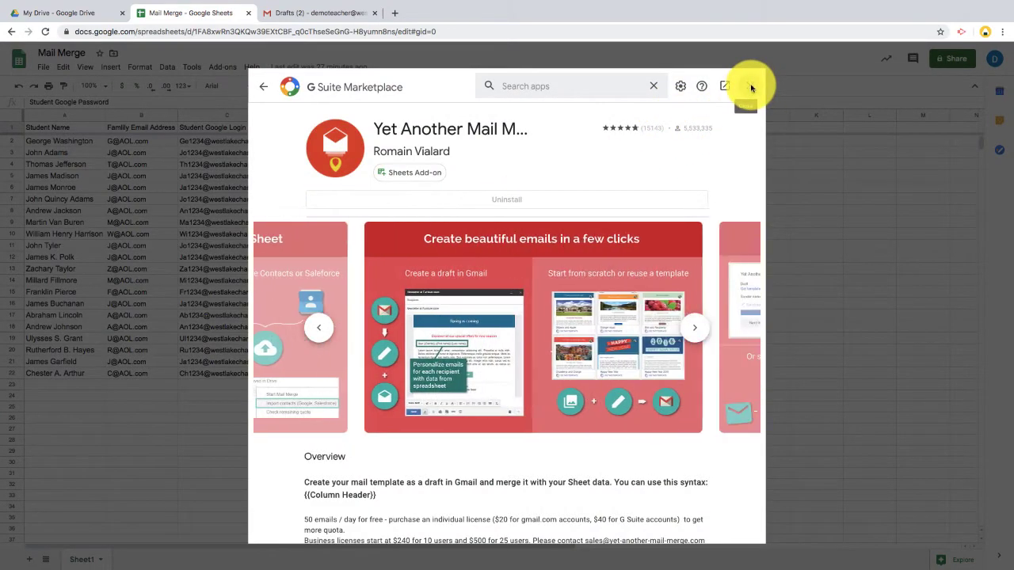
left_click(751, 88)
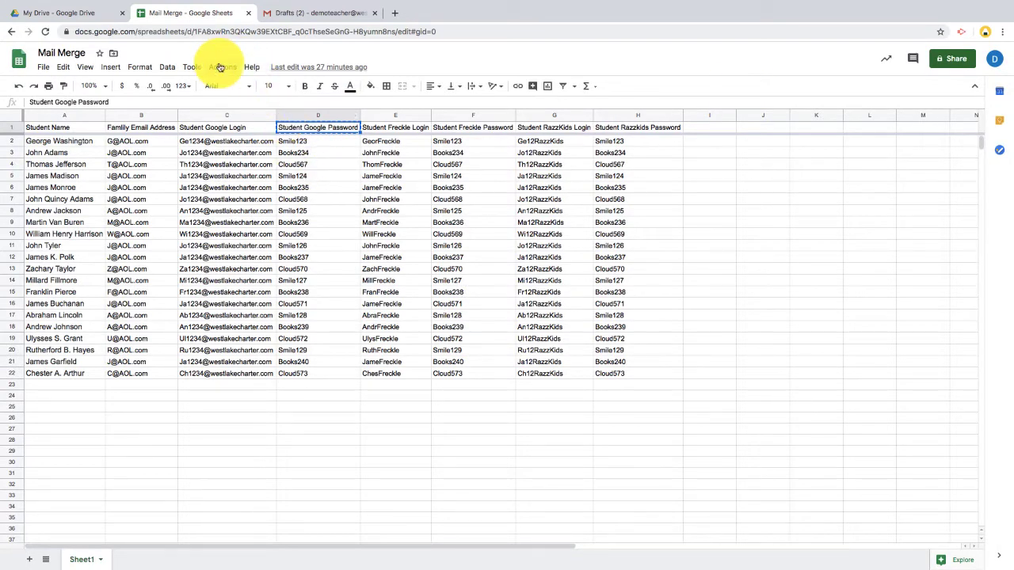
Step: Start a mail merge with Yet Another Mail Merge, using Famlily Email Address as the recipients column, and continue past the plan overview
left_click(221, 67)
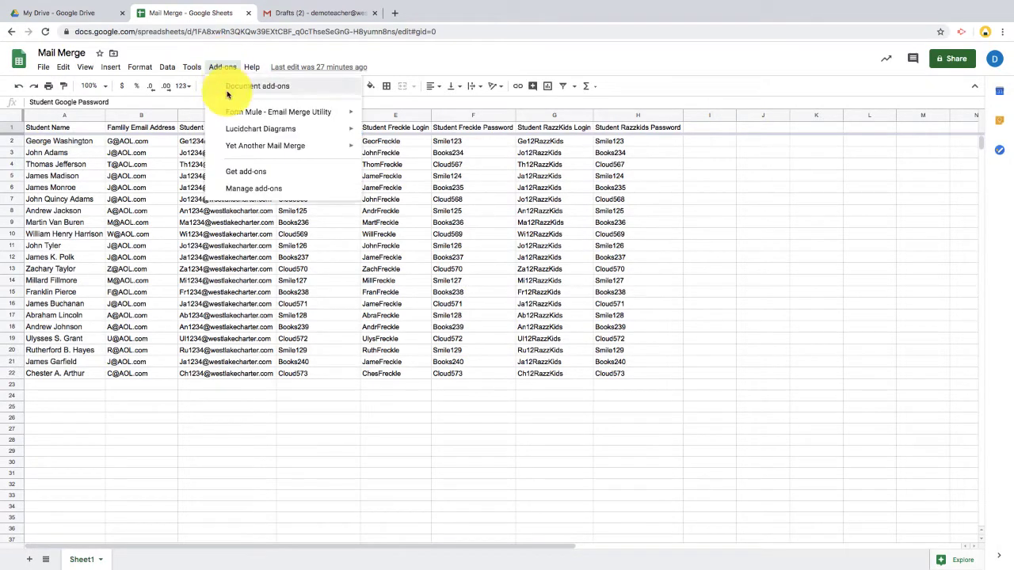
mouse_move(241, 148)
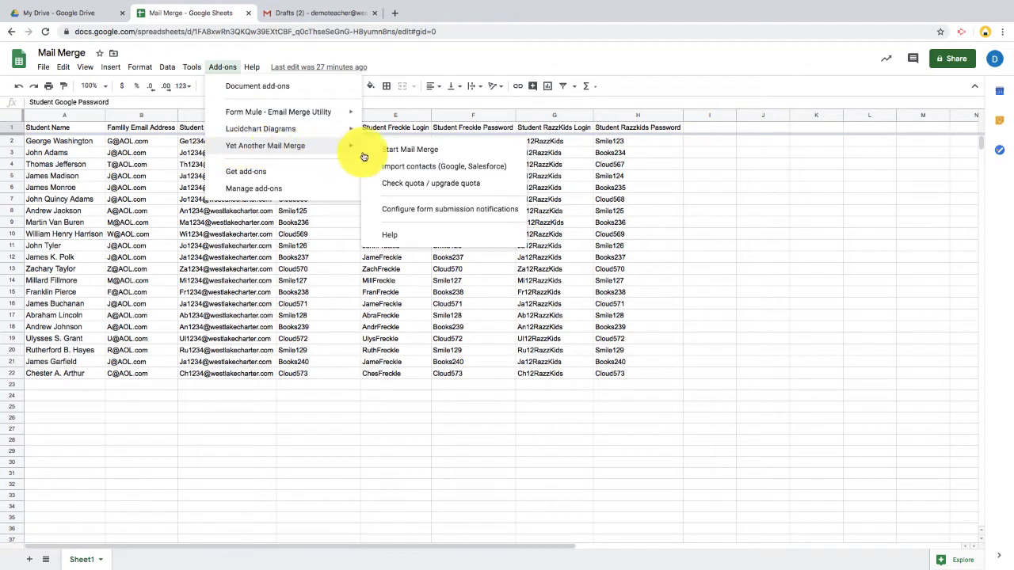
left_click(411, 151)
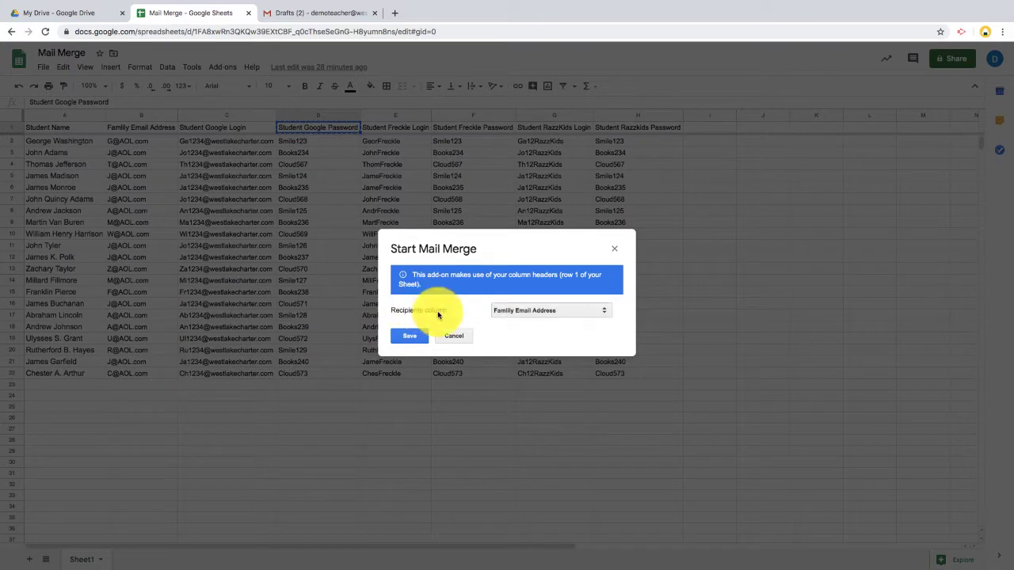
left_click(409, 338)
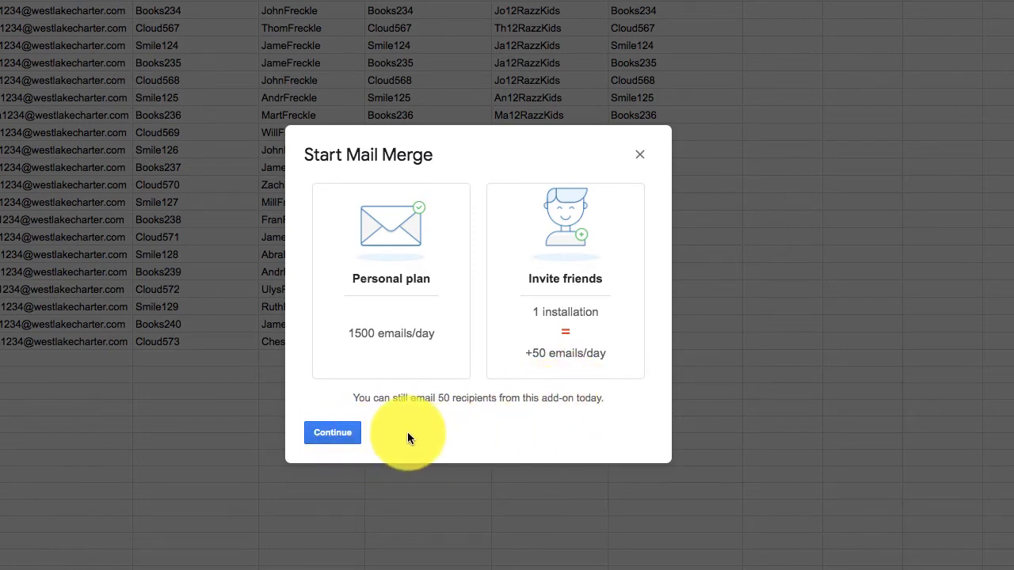
left_click(329, 433)
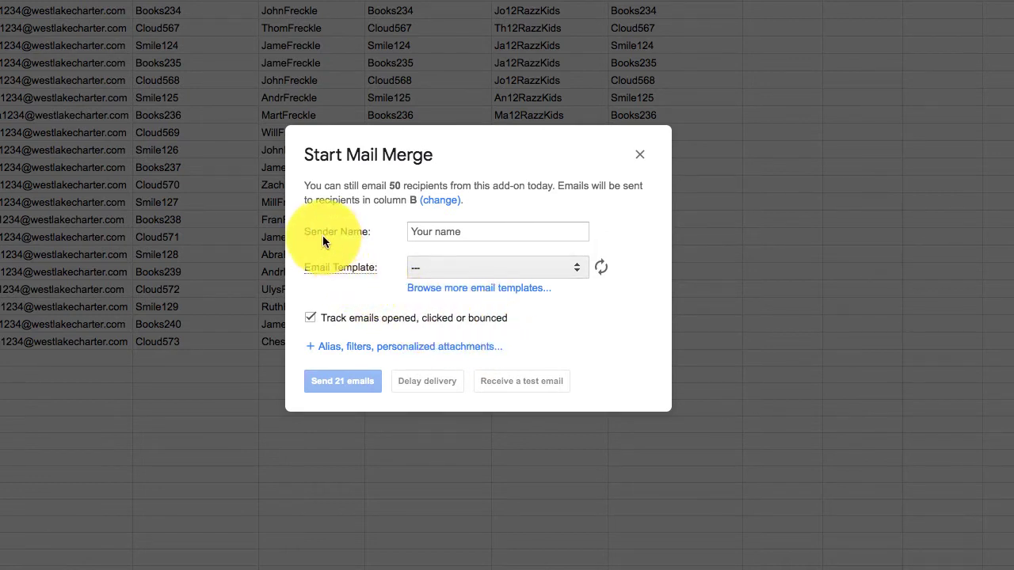
Step: Choose the draft "Your Student's Usernames and passwords for Distant Learning at WCS" as the merge's email template
left_click(448, 234)
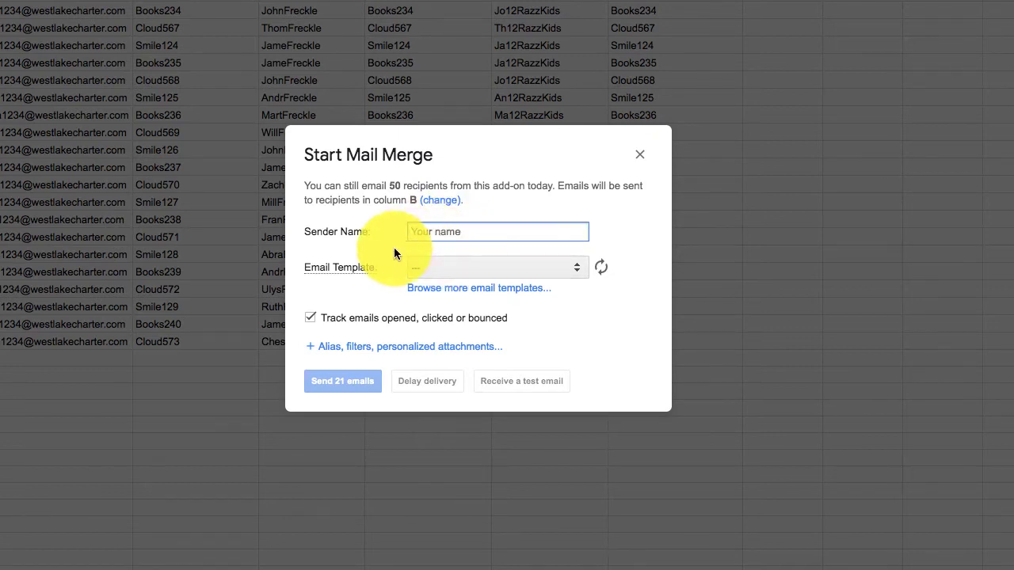
left_click(463, 267)
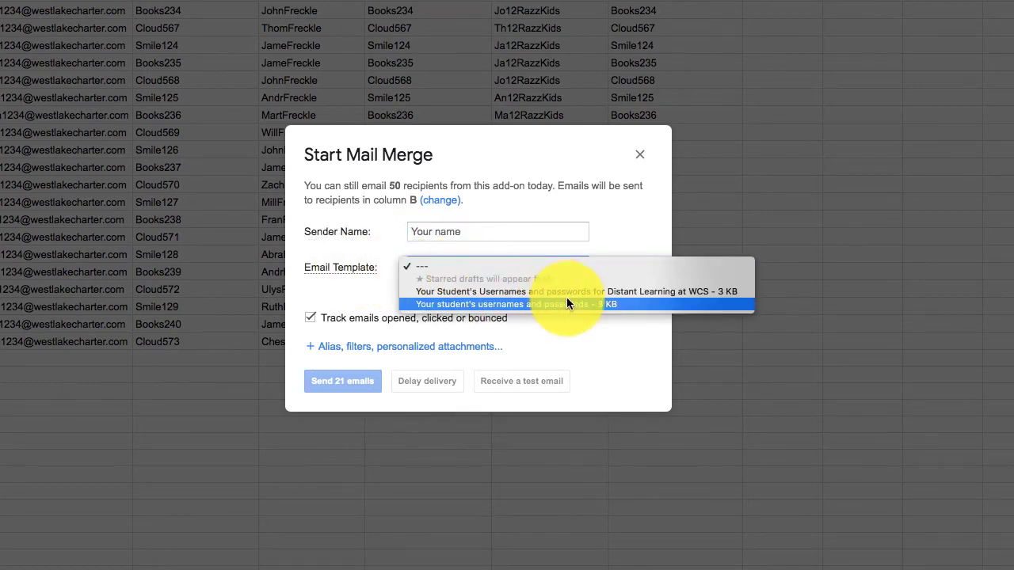
left_click(541, 292)
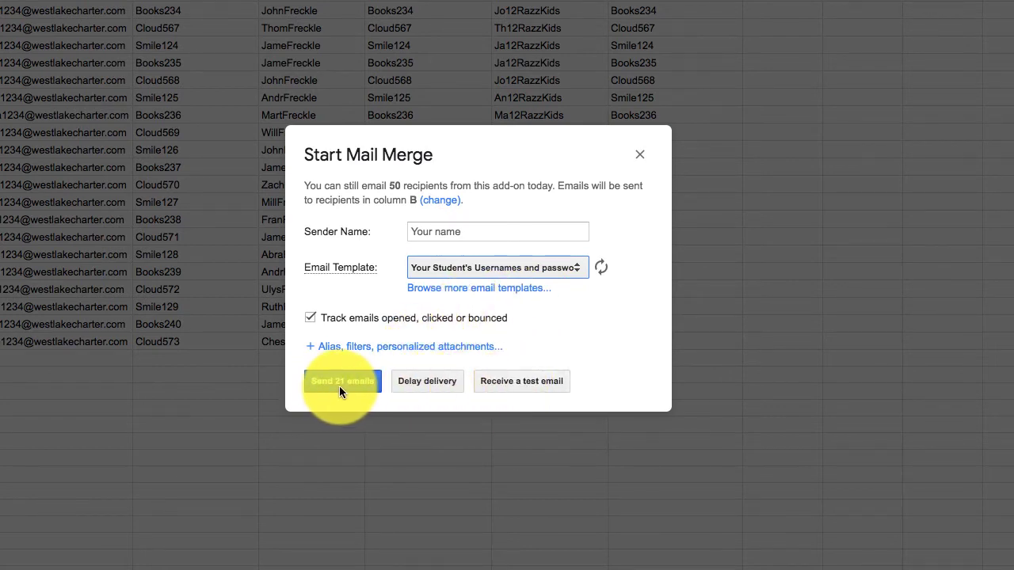
Step: Send a test email of the merge and open the Gmail inbox to check it
left_click(510, 381)
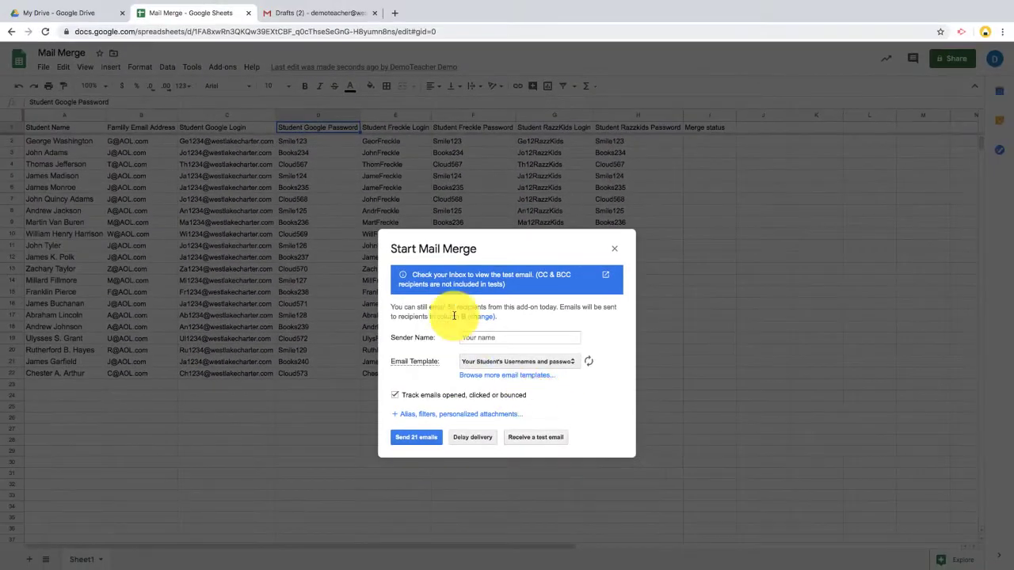
left_click(321, 13)
left_click(42, 132)
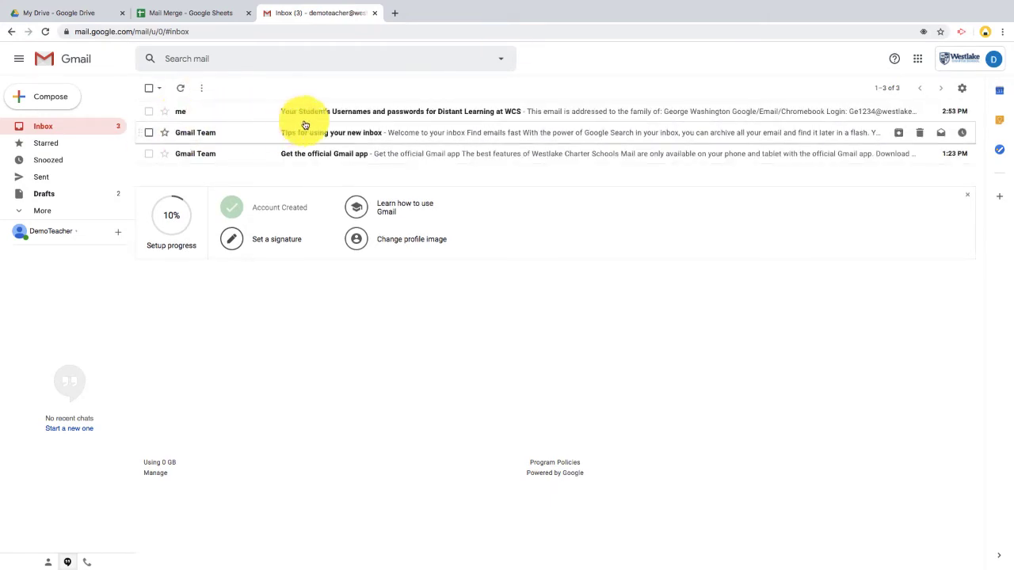
Step: Open the received test email, check its merged student name, login and password fields, and reopen the message in Gmail after closing it
left_click(493, 114)
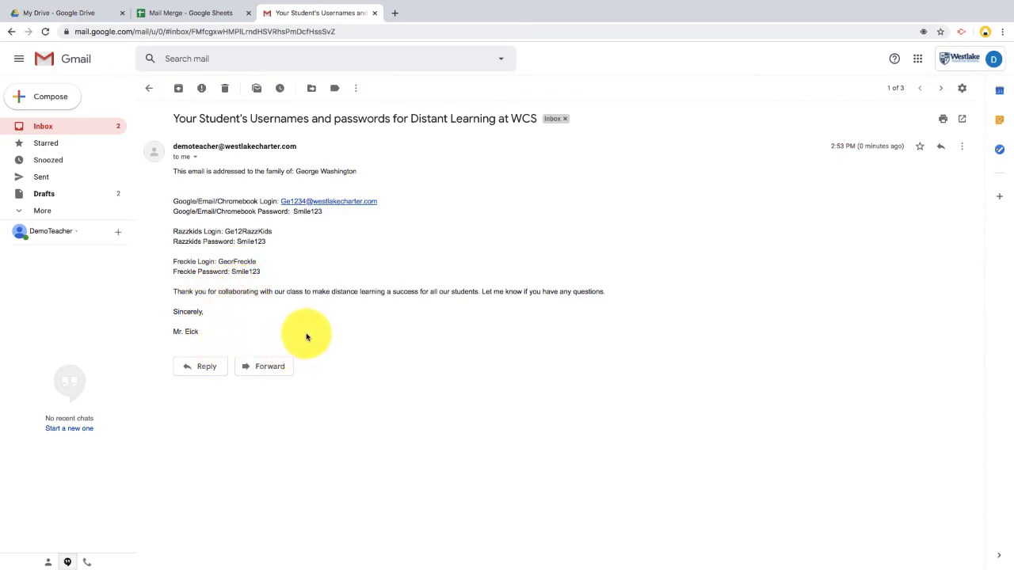
left_click(375, 14)
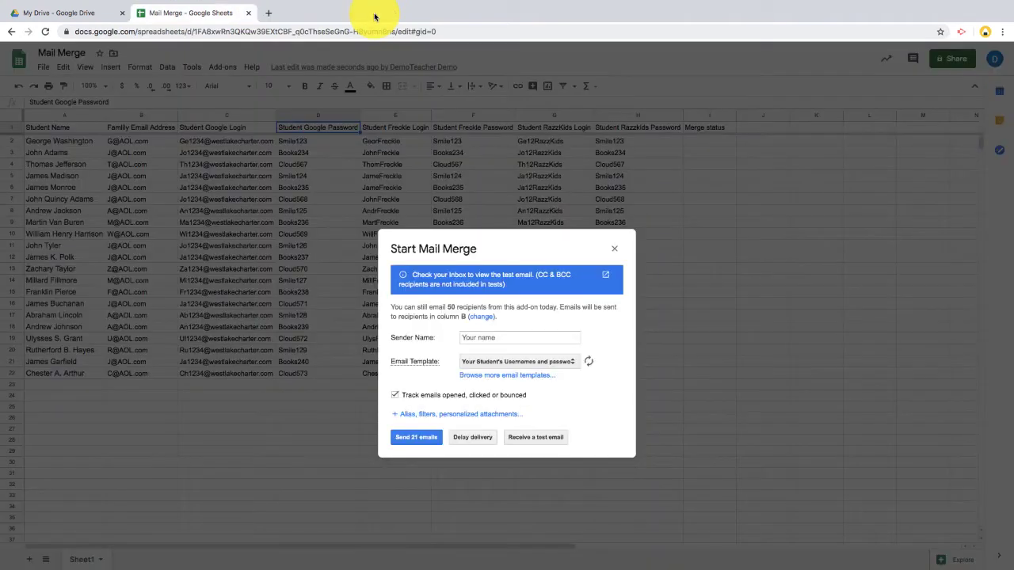
left_click(89, 16)
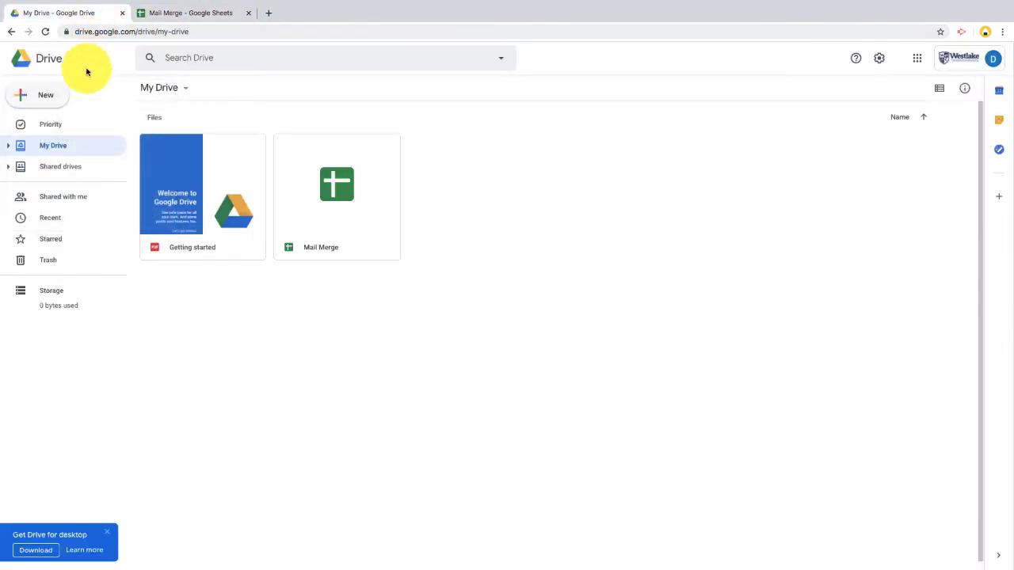
left_click(268, 15)
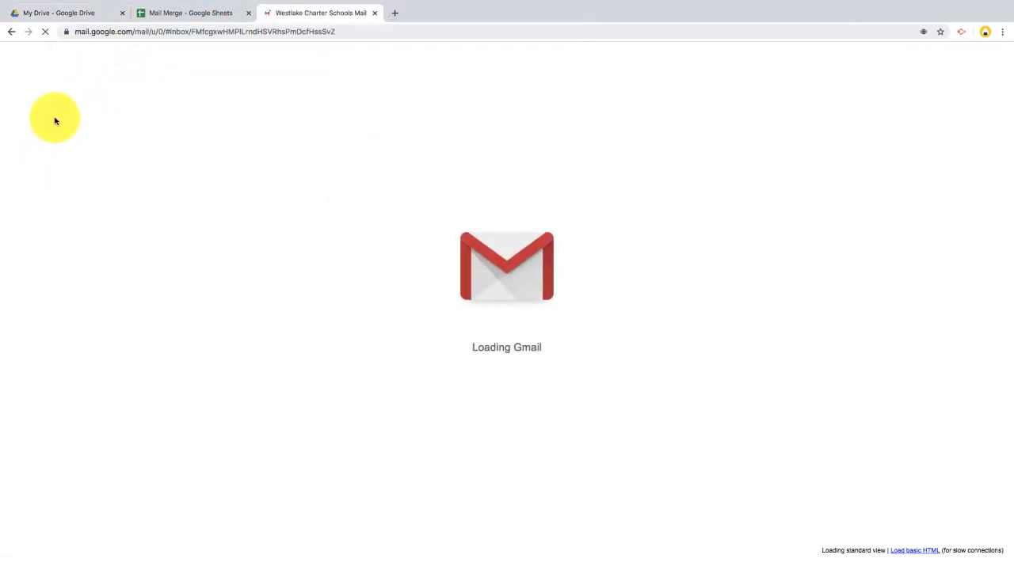
Step: Return to the Mail Merge spreadsheet, send the merge's 21 emails to the families with tracking on, and dismiss the mail merge dialog
left_click(176, 15)
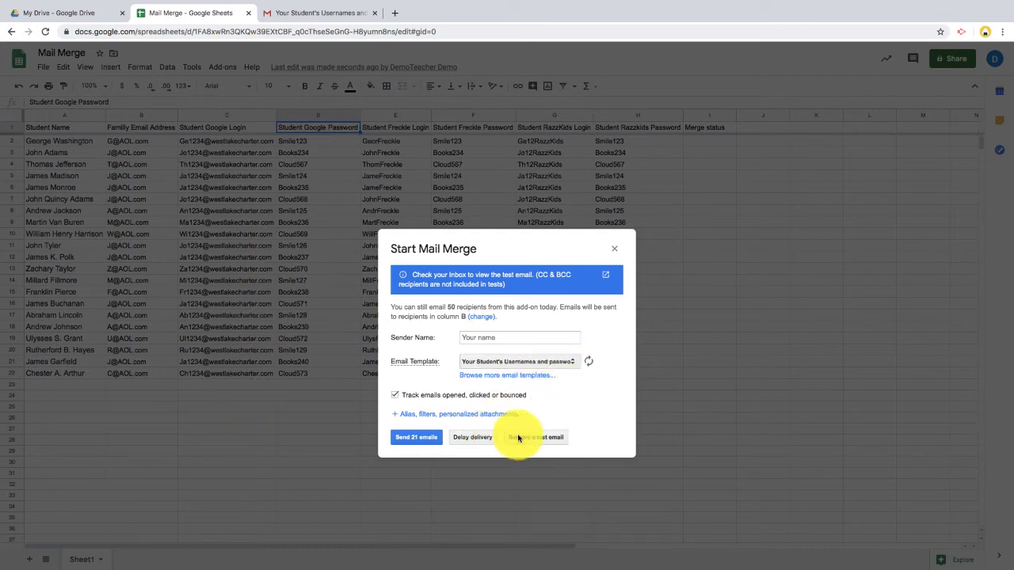
left_click(416, 437)
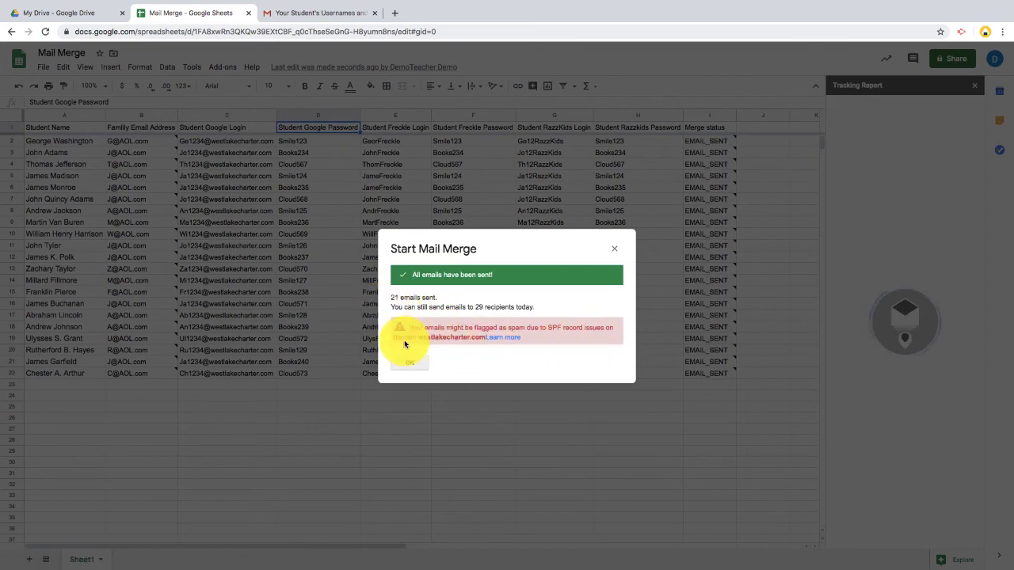
left_click(409, 365)
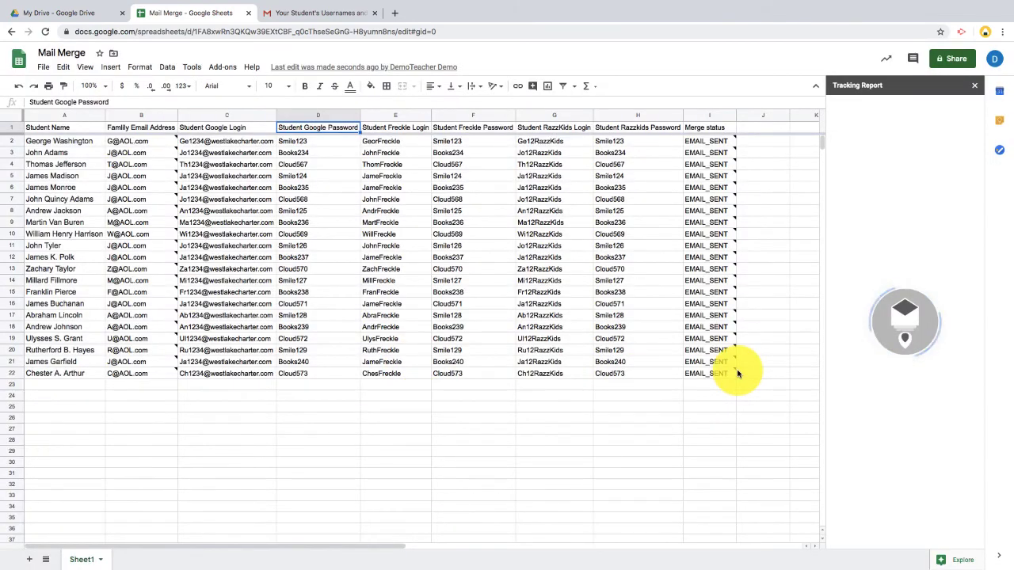